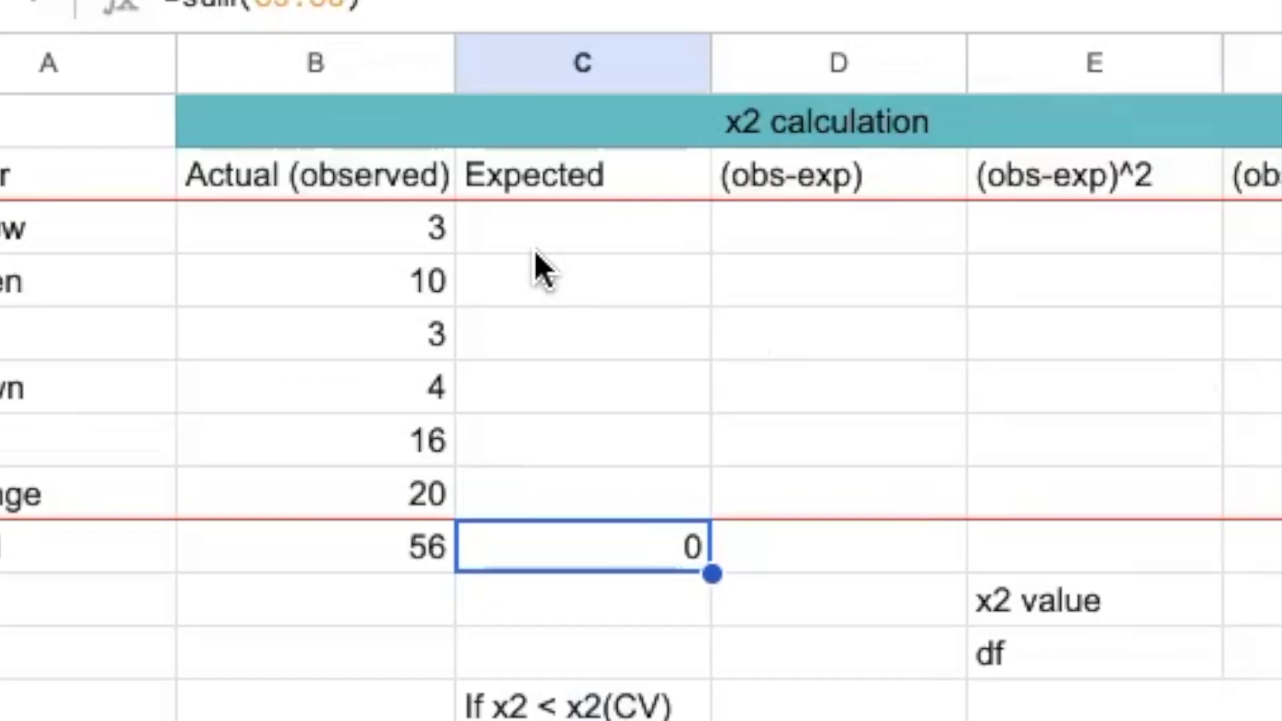
- Enter an expected count of 14 for Blue (C5) and for Orange (C8)
{"action": "left_click", "coordinate": [529, 229]}
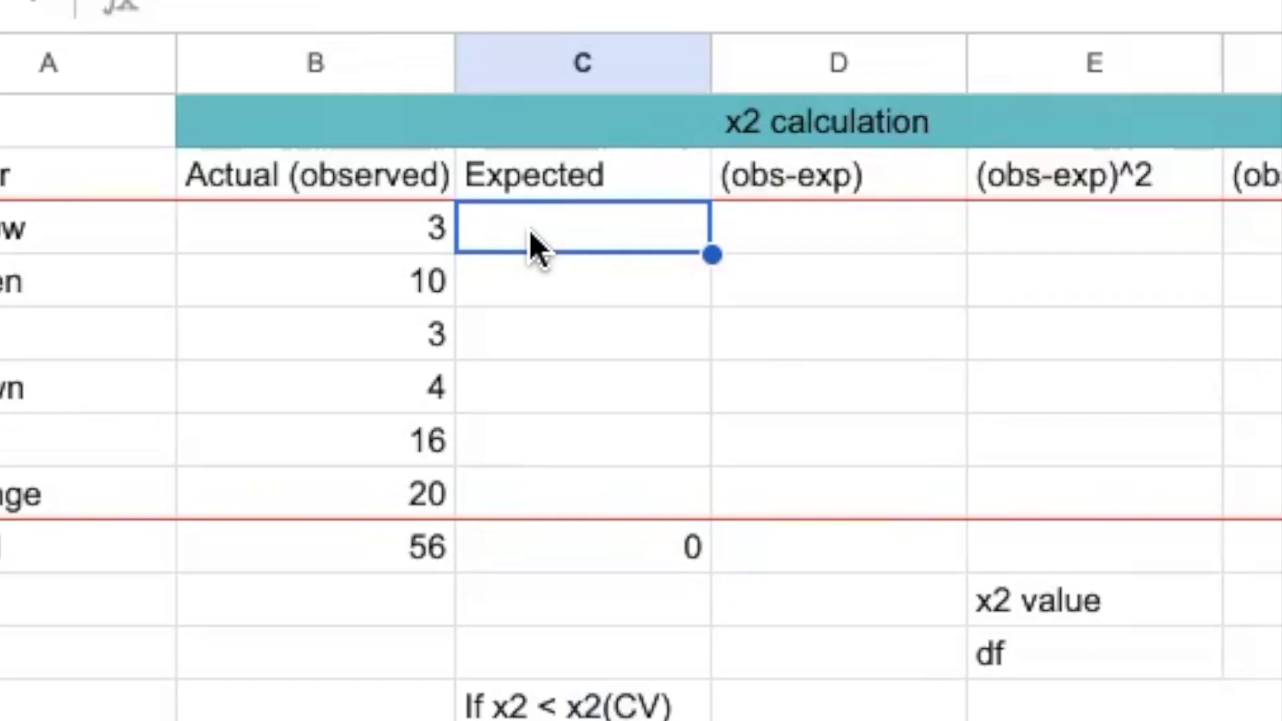
{"action": "key", "text": "Down"}
{"action": "key", "text": "Down"}
{"action": "type", "text": "14"}
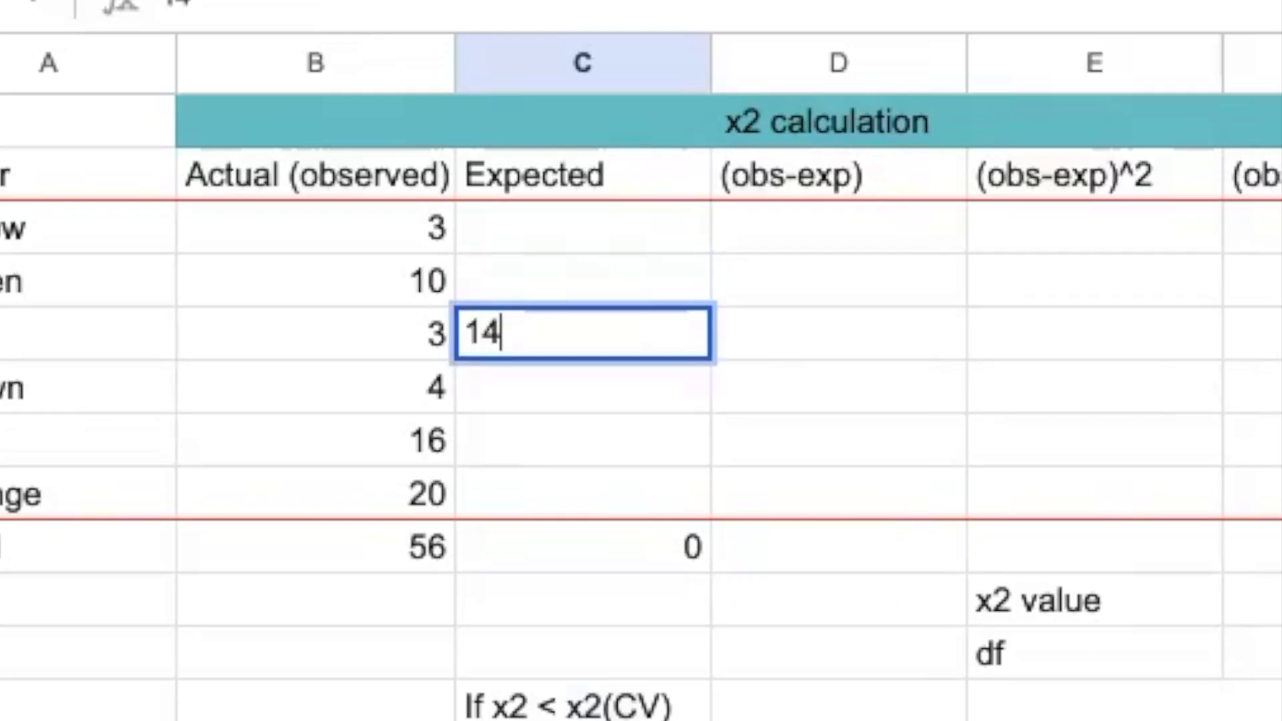
{"action": "key", "text": "Down"}
{"action": "key", "text": "Down"}
{"action": "key", "text": "Down"}
{"action": "type", "text": "14"}
{"action": "key", "text": "Up"}
{"action": "key", "text": "Up"}
{"action": "key", "text": "Up"}
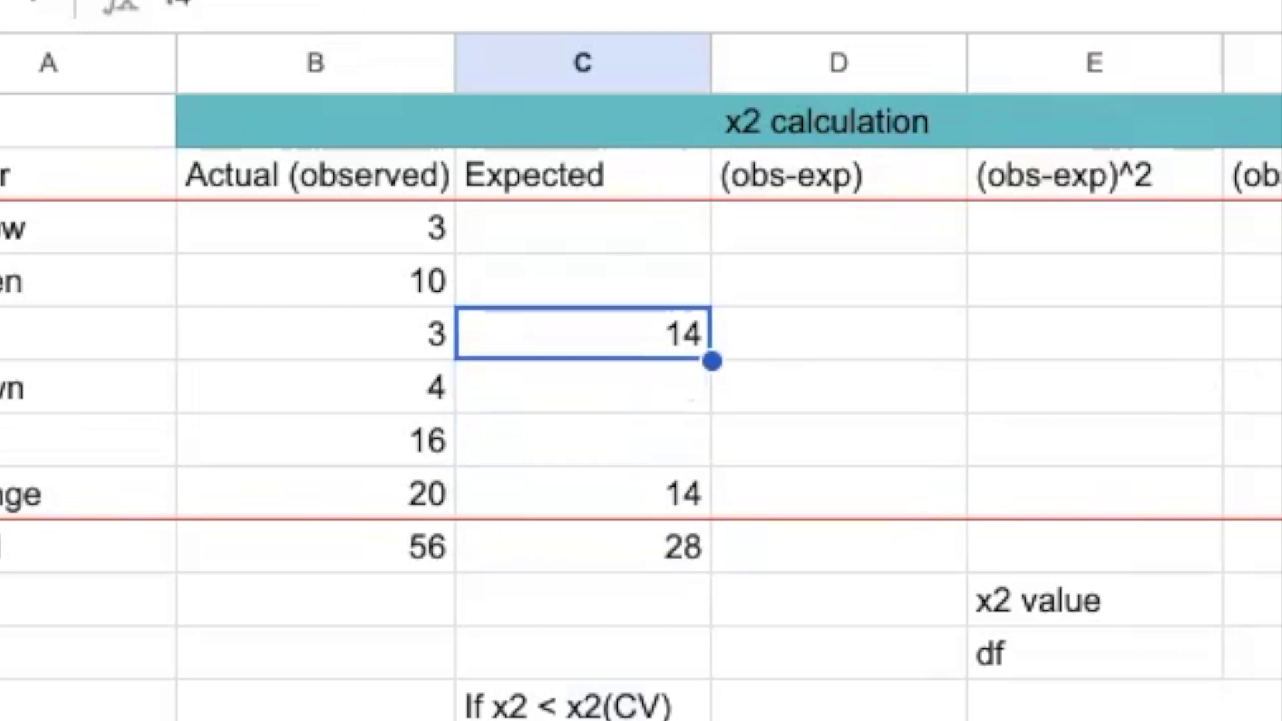
- Enter an expected count of 7 for Yellow, Green, Brown and Red in the Expected column
{"action": "key", "text": "Up"}
{"action": "key", "text": "Up"}
{"action": "type", "text": "7"}
{"action": "key", "text": "Return"}
{"action": "type", "text": "7"}
{"action": "key", "text": "Return"}
{"action": "key", "text": "Down"}
{"action": "type", "text": "7"}
{"action": "key", "text": "Return"}
{"action": "type", "text": "7"}
{"action": "key", "text": "Return"}
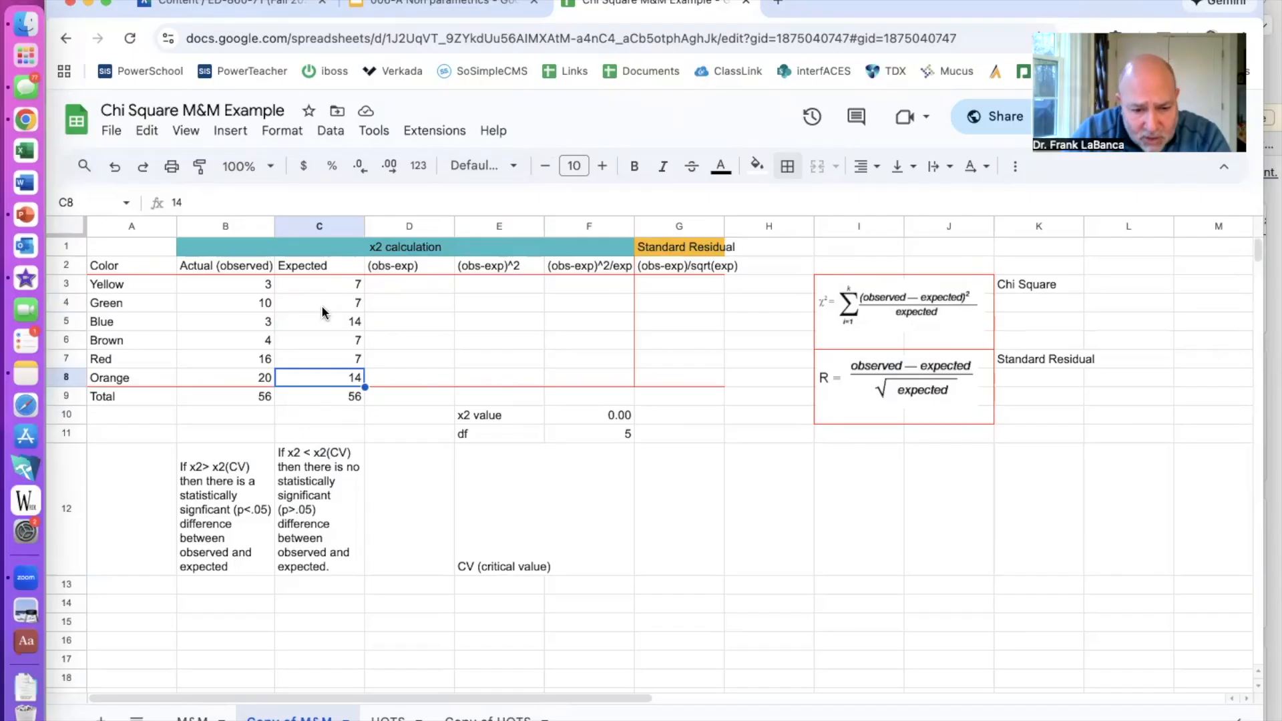
- Calculate observed minus expected for Yellow in D3 with the formula =B3-C3
{"action": "left_click", "coordinate": [406, 282]}
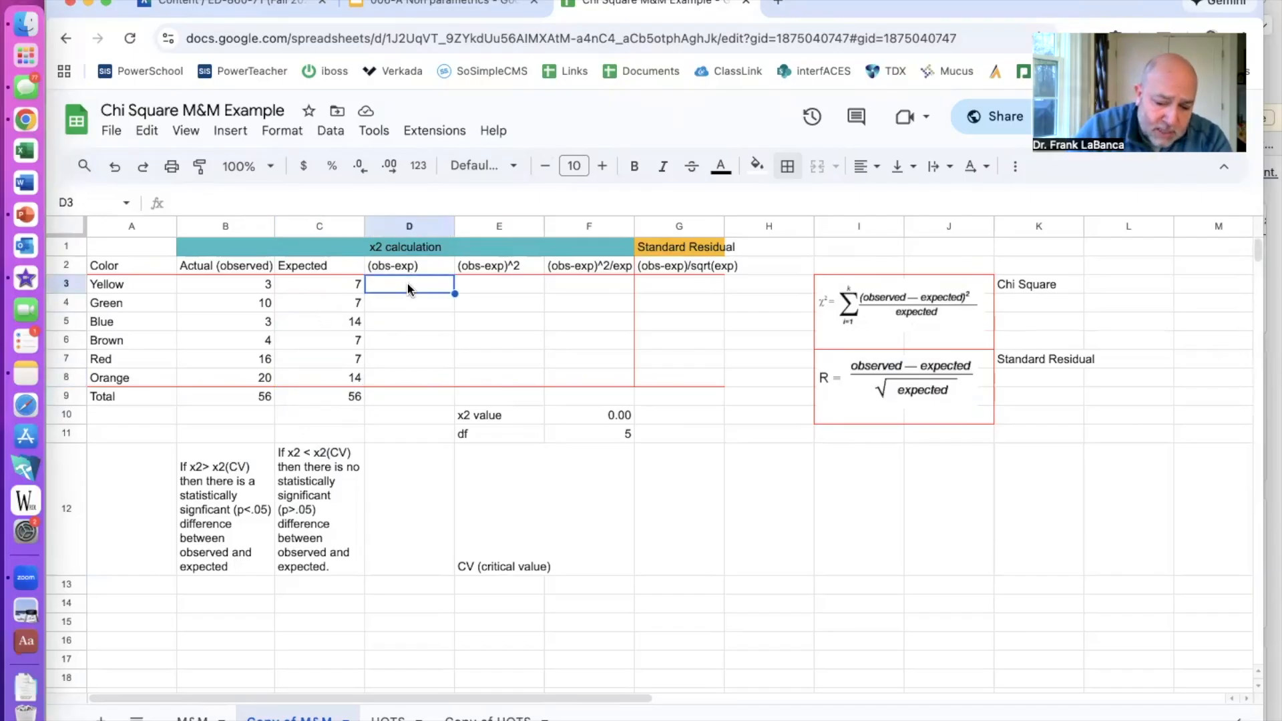
{"action": "type", "text": "="}
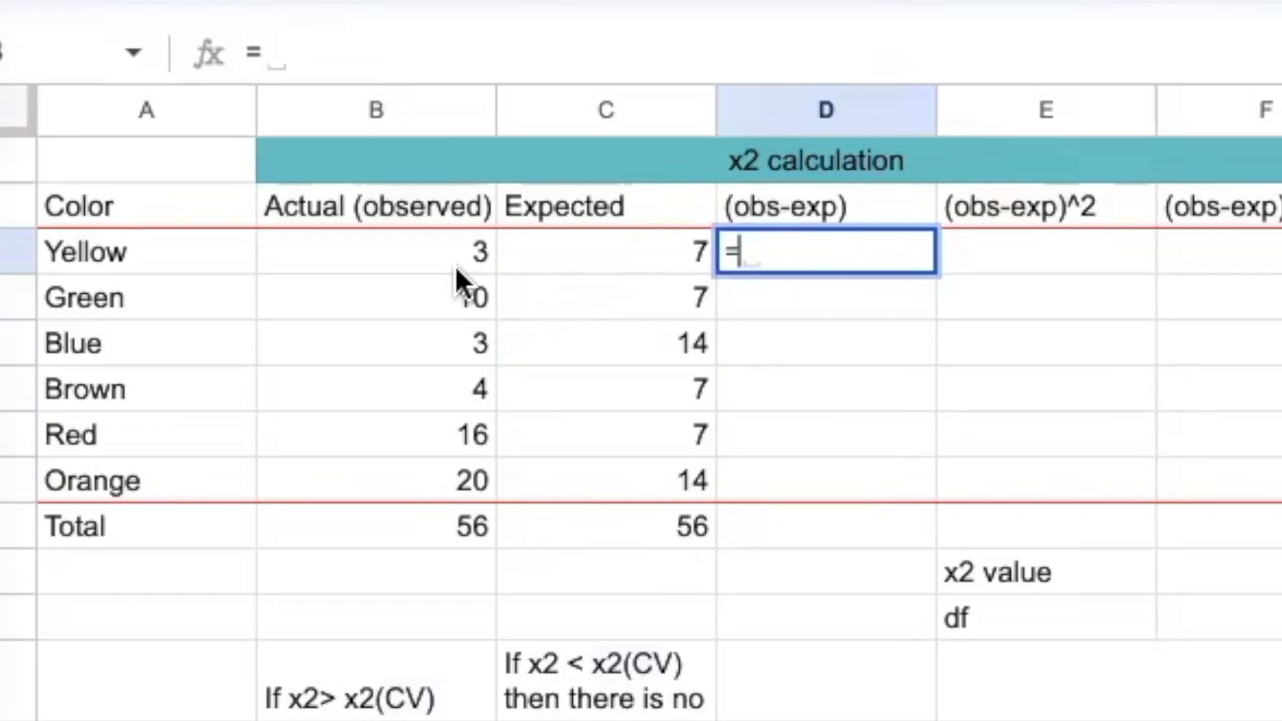
{"action": "left_click", "coordinate": [434, 261]}
{"action": "type", "text": "-"}
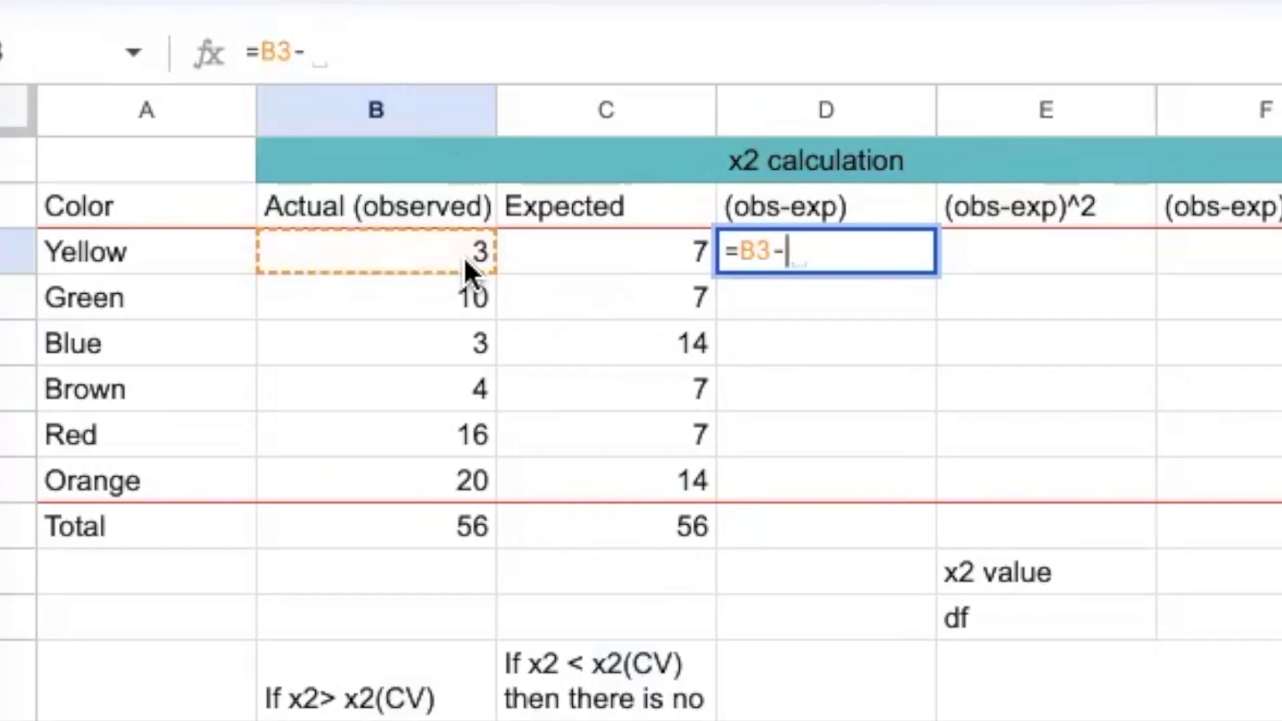
{"action": "left_click", "coordinate": [573, 251]}
{"action": "key", "text": "Return"}
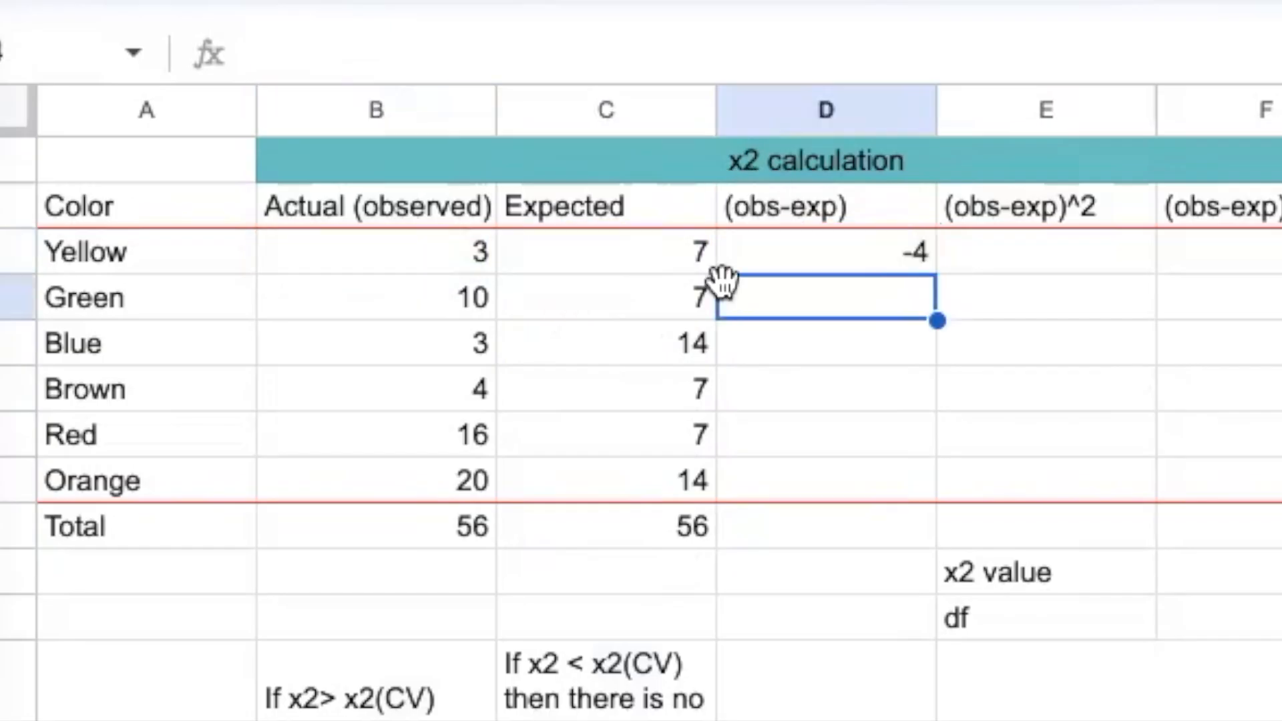
- Copy the (obs-exp) formula from D3 into D4:D8 for the remaining colors
{"action": "left_click", "coordinate": [782, 251]}
{"action": "key", "text": "ctrl+c"}
{"action": "left_click_drag", "start_coordinate": [799, 297], "coordinate": [797, 468]}
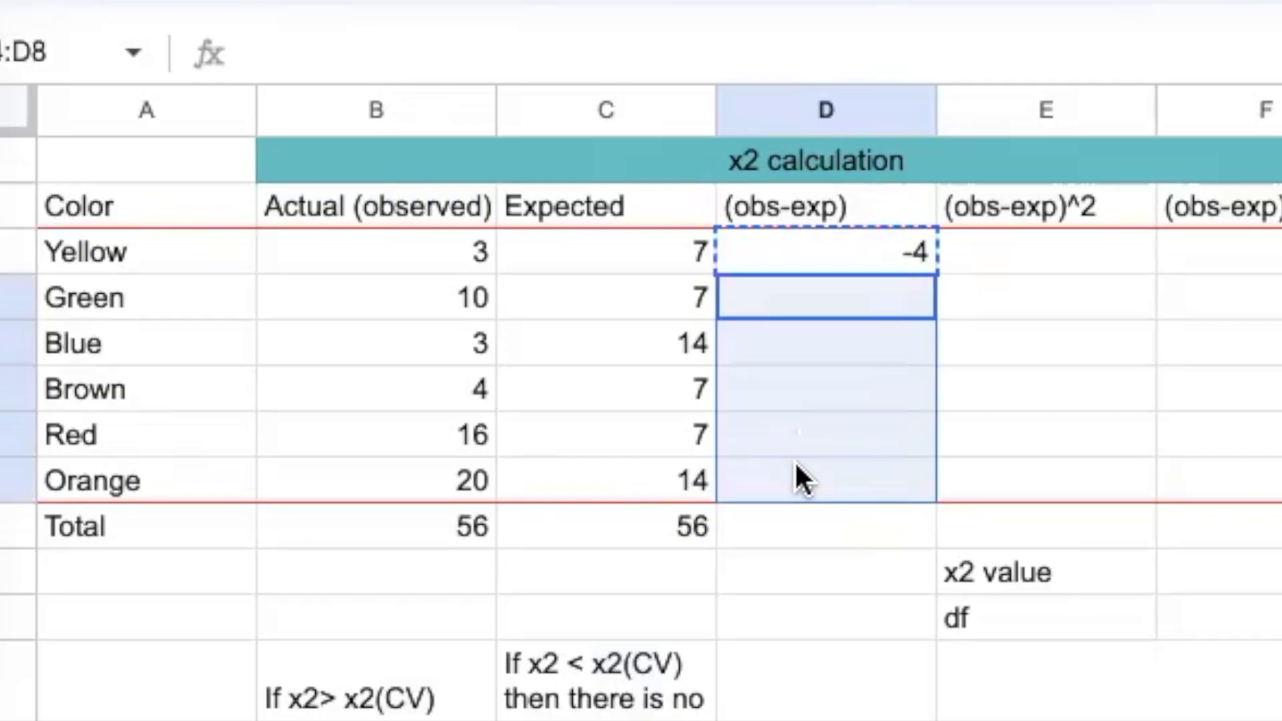
{"action": "key", "text": "ctrl+v"}
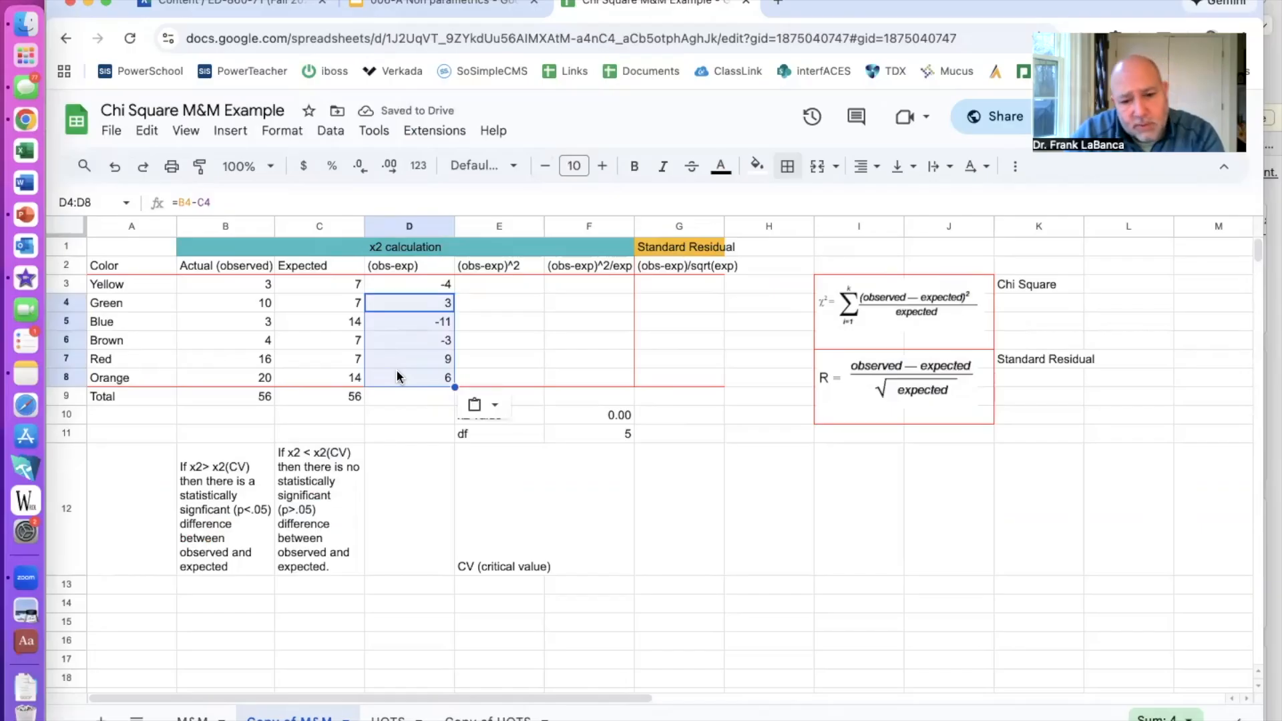
- Square Yellow's difference in E3 with the formula =D3^2
{"action": "left_click", "coordinate": [507, 283]}
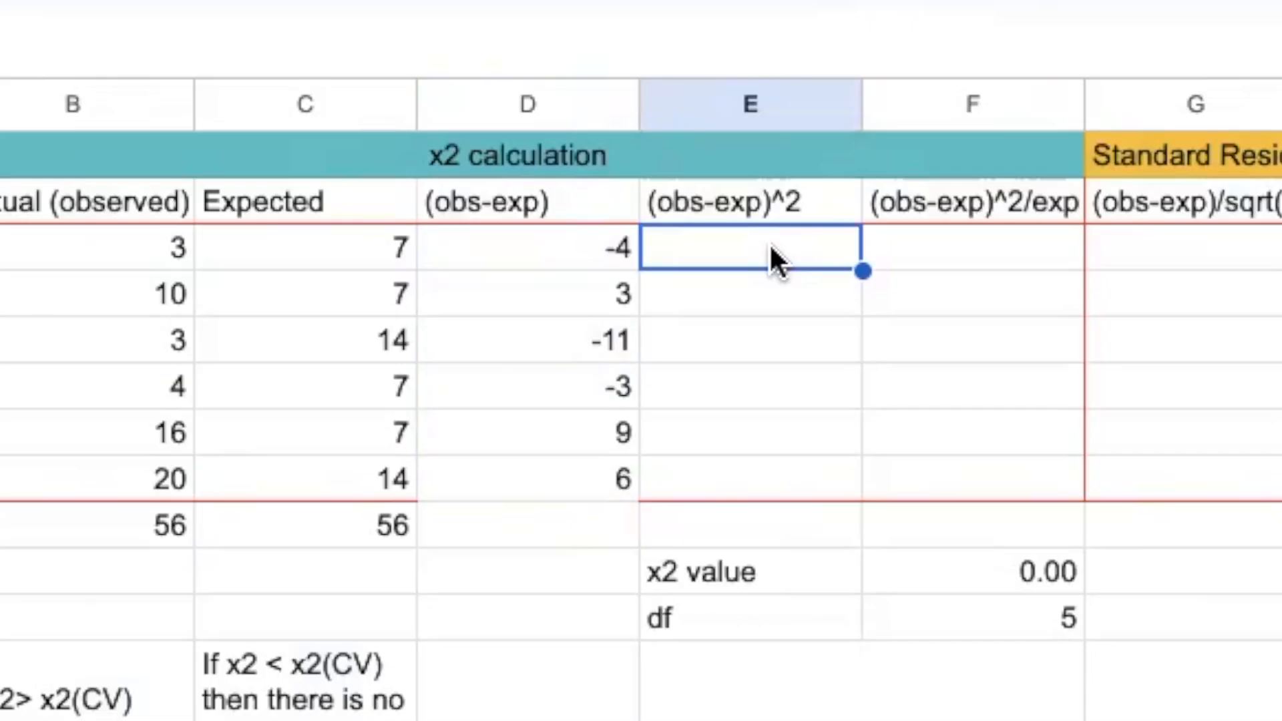
{"action": "type", "text": "="}
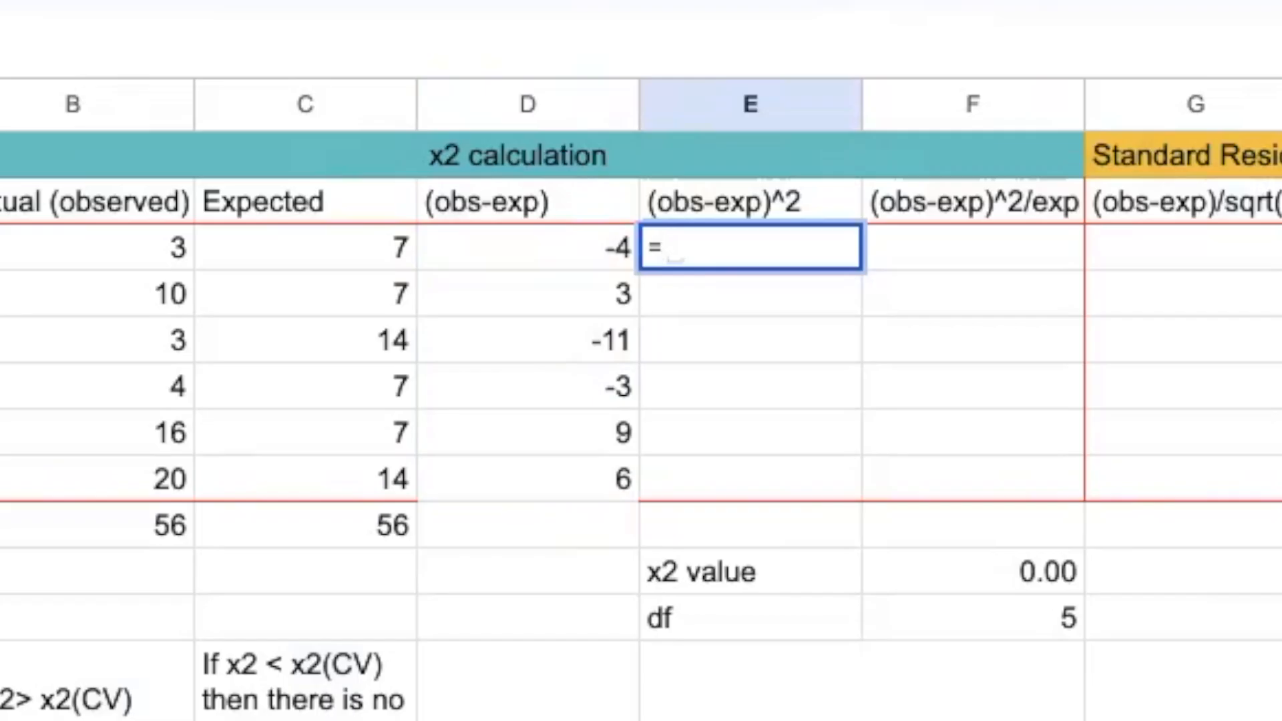
{"action": "left_click", "coordinate": [538, 245]}
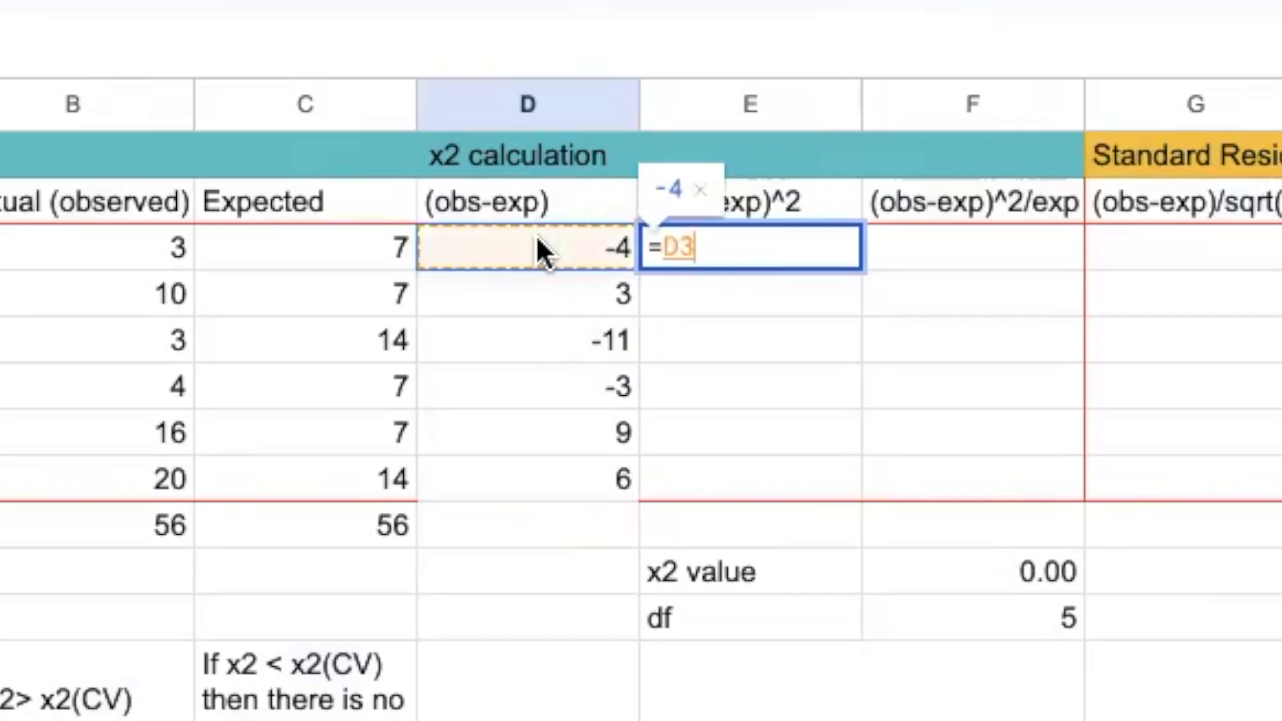
{"action": "type", "text": "^2"}
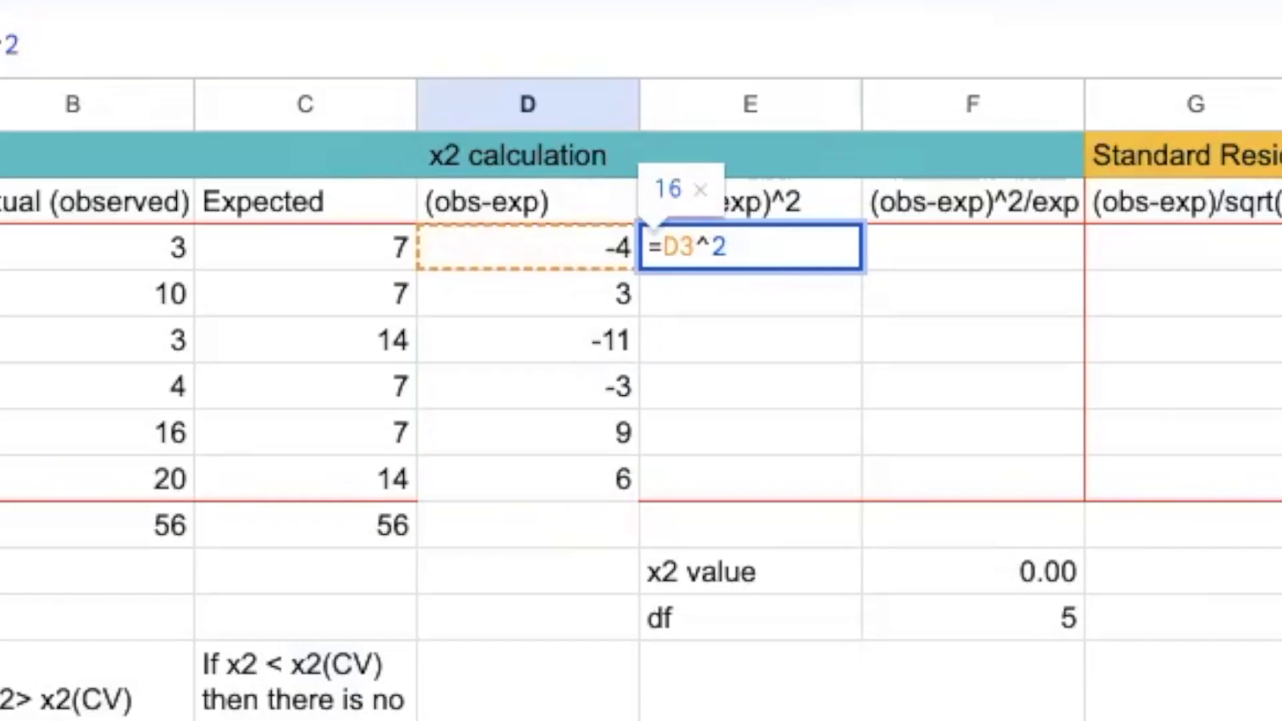
{"action": "key", "text": "Return"}
- Fill the squared-difference formula from E3 down through E8
{"action": "left_click", "coordinate": [687, 247]}
{"action": "left_click_drag", "start_coordinate": [864, 271], "coordinate": [858, 489]}
{"action": "left_click", "coordinate": [844, 542]}
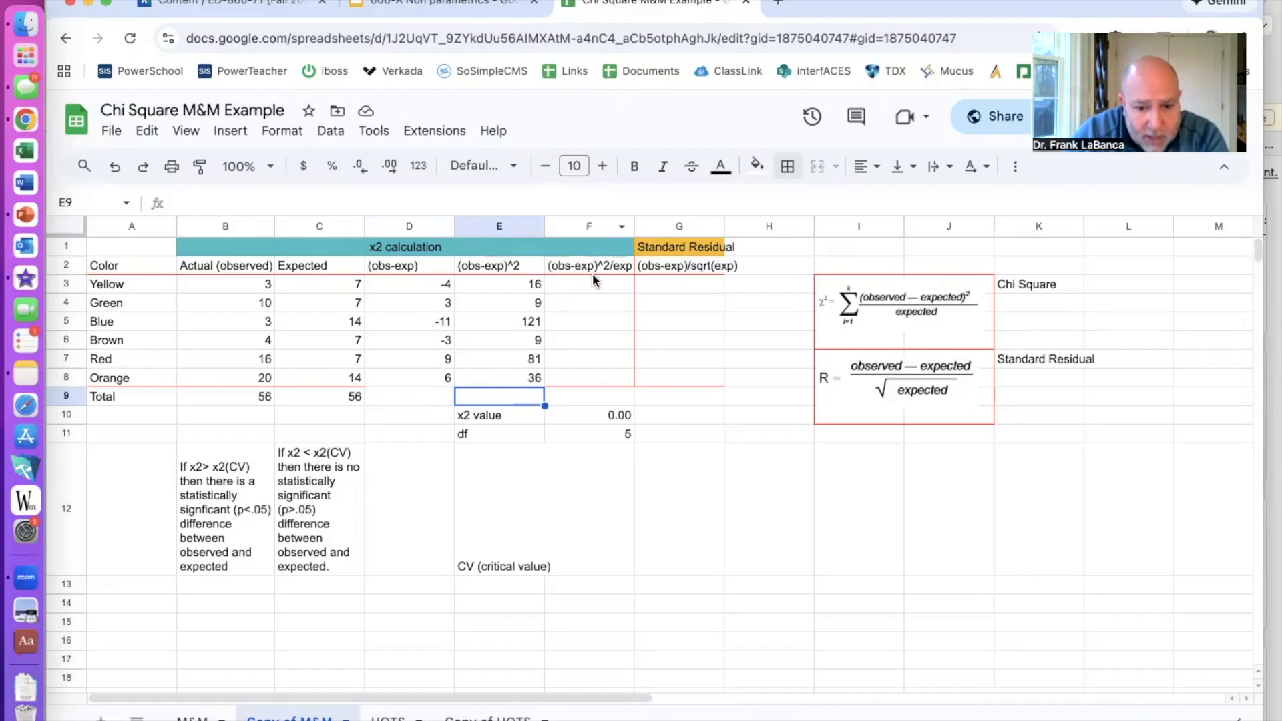
- Divide Yellow's squared difference by its expected count in F3 with the formula =E3/C3
{"action": "left_click", "coordinate": [601, 278]}
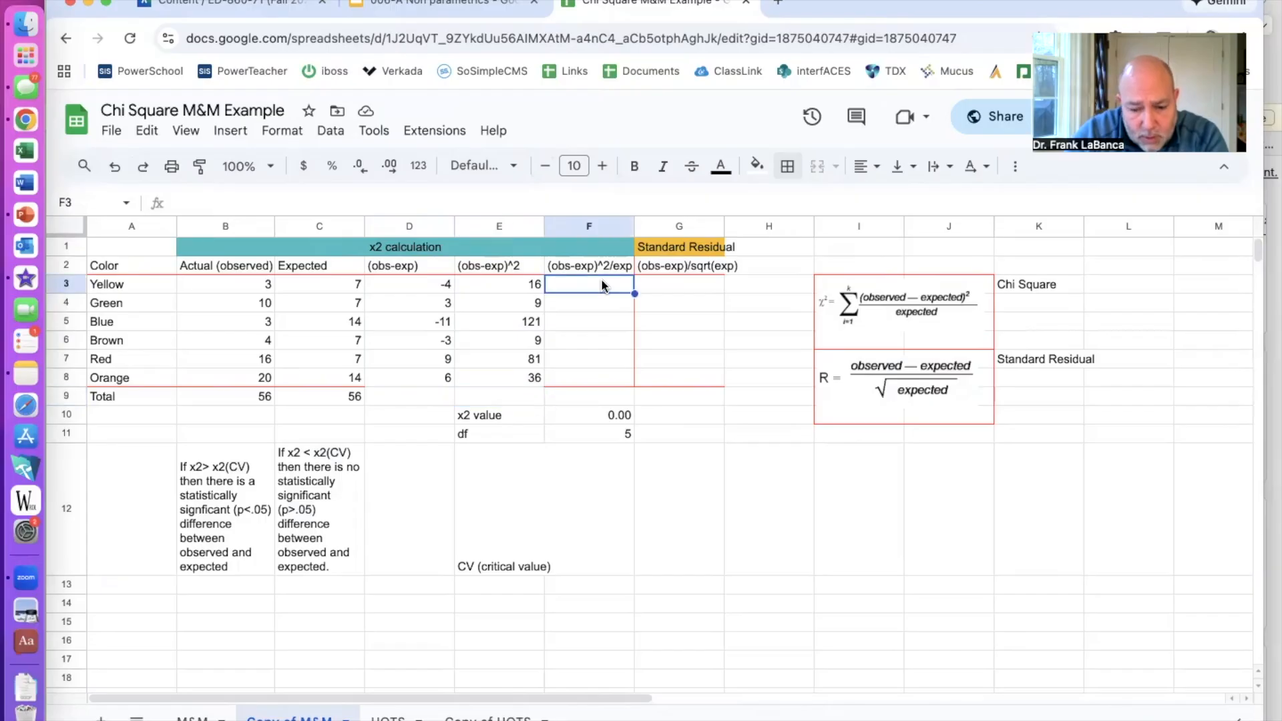
{"action": "type", "text": "="}
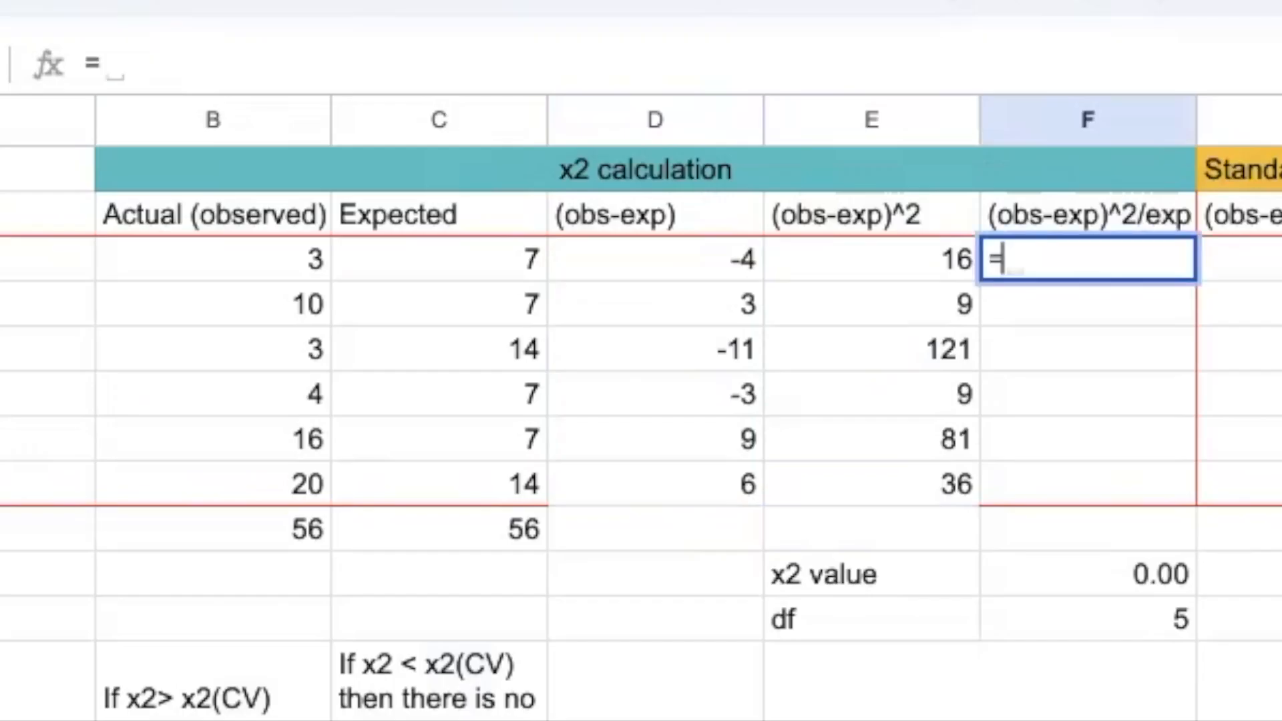
{"action": "left_click", "coordinate": [943, 262]}
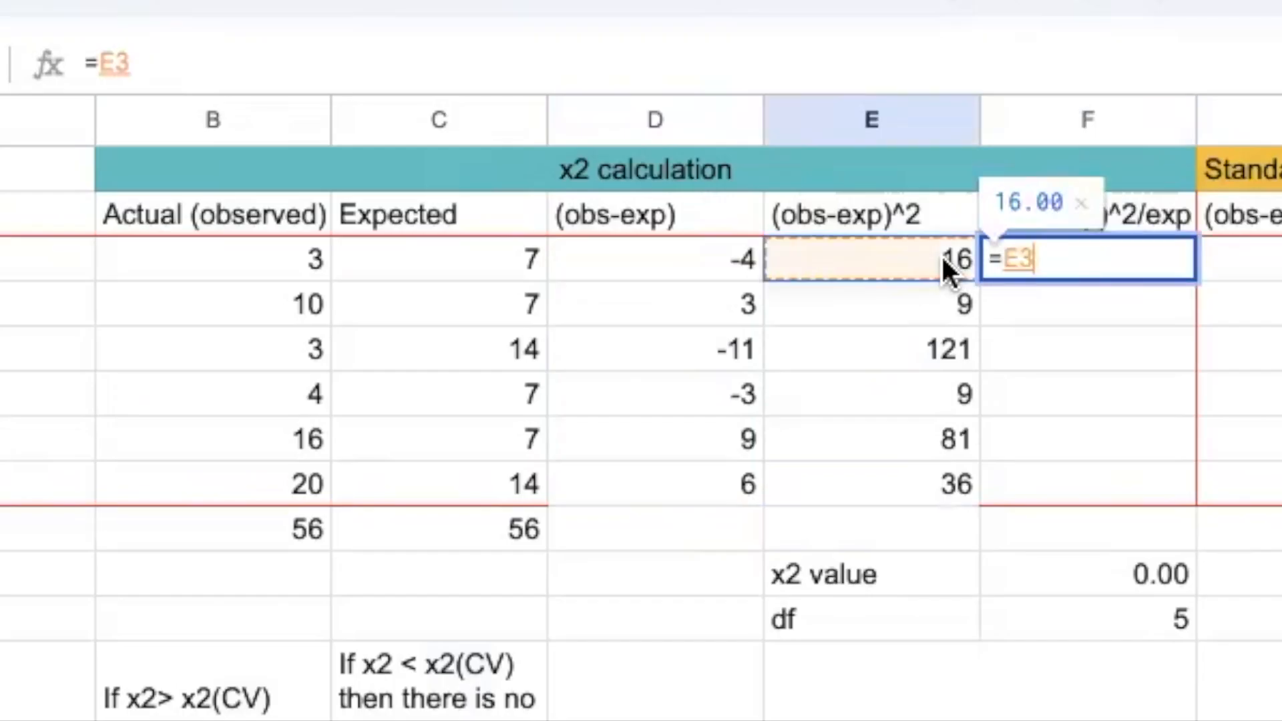
{"action": "type", "text": "/"}
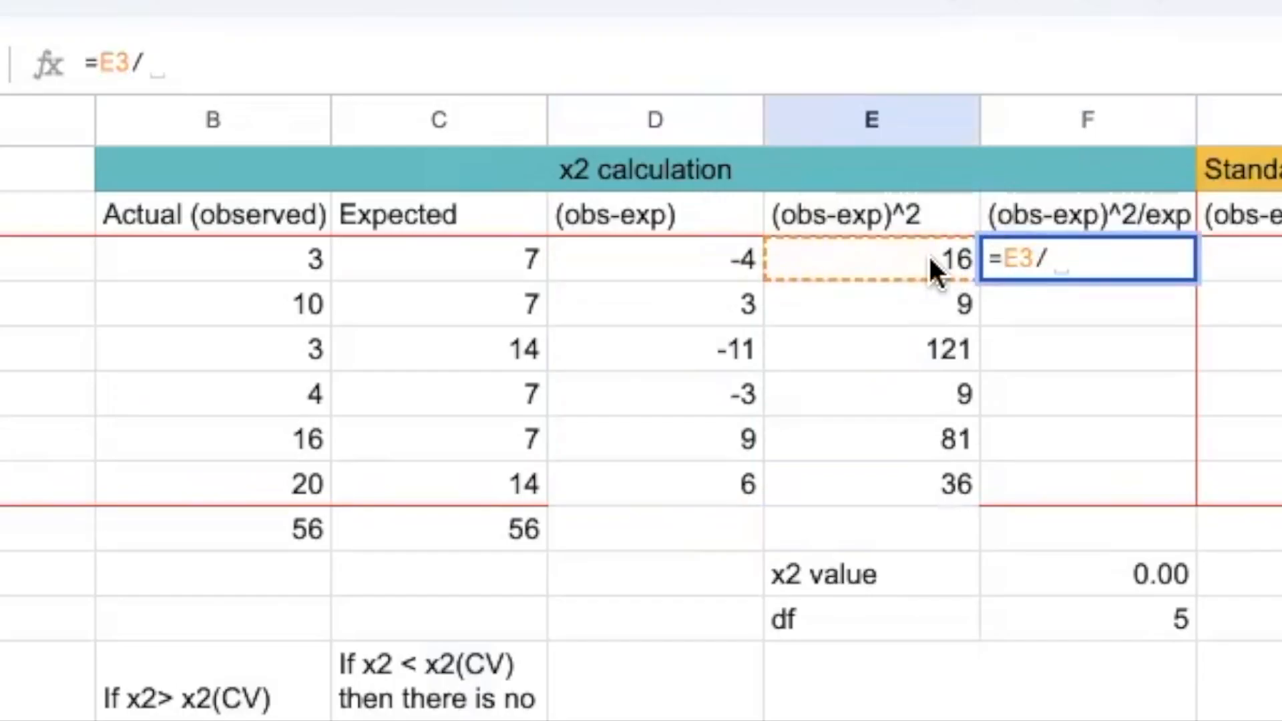
{"action": "left_click", "coordinate": [447, 257]}
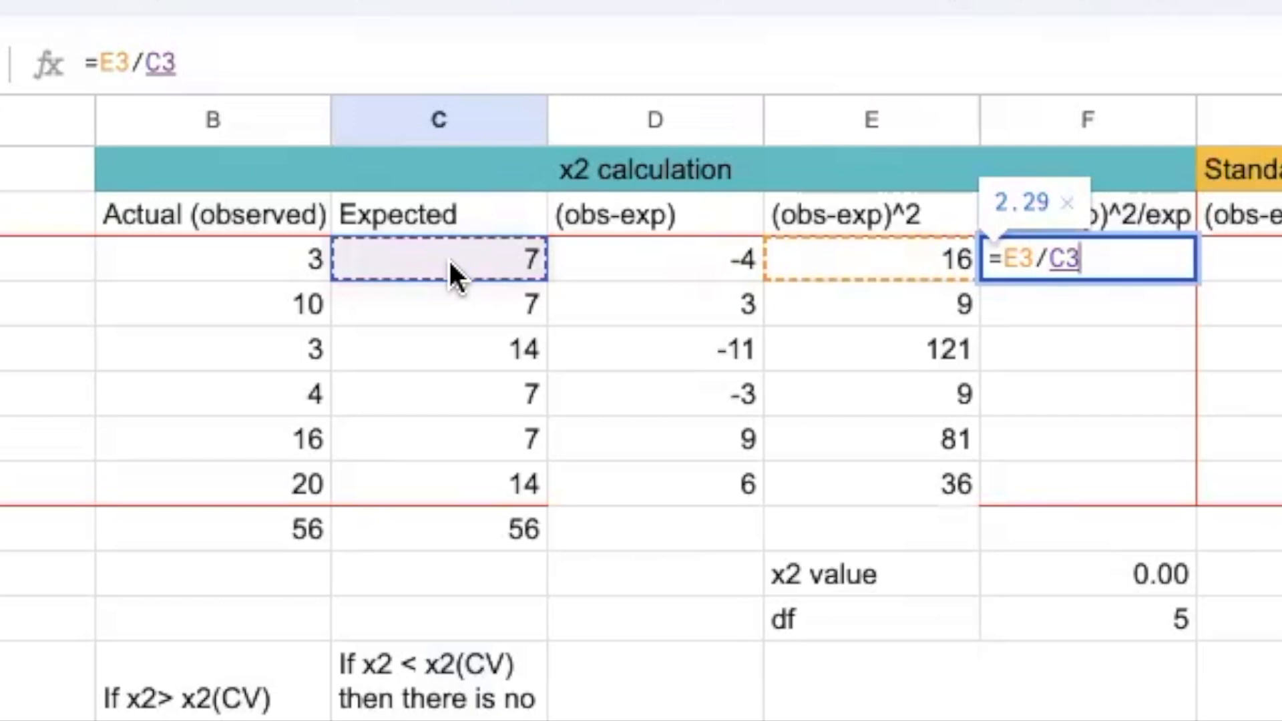
{"action": "key", "text": "Return"}
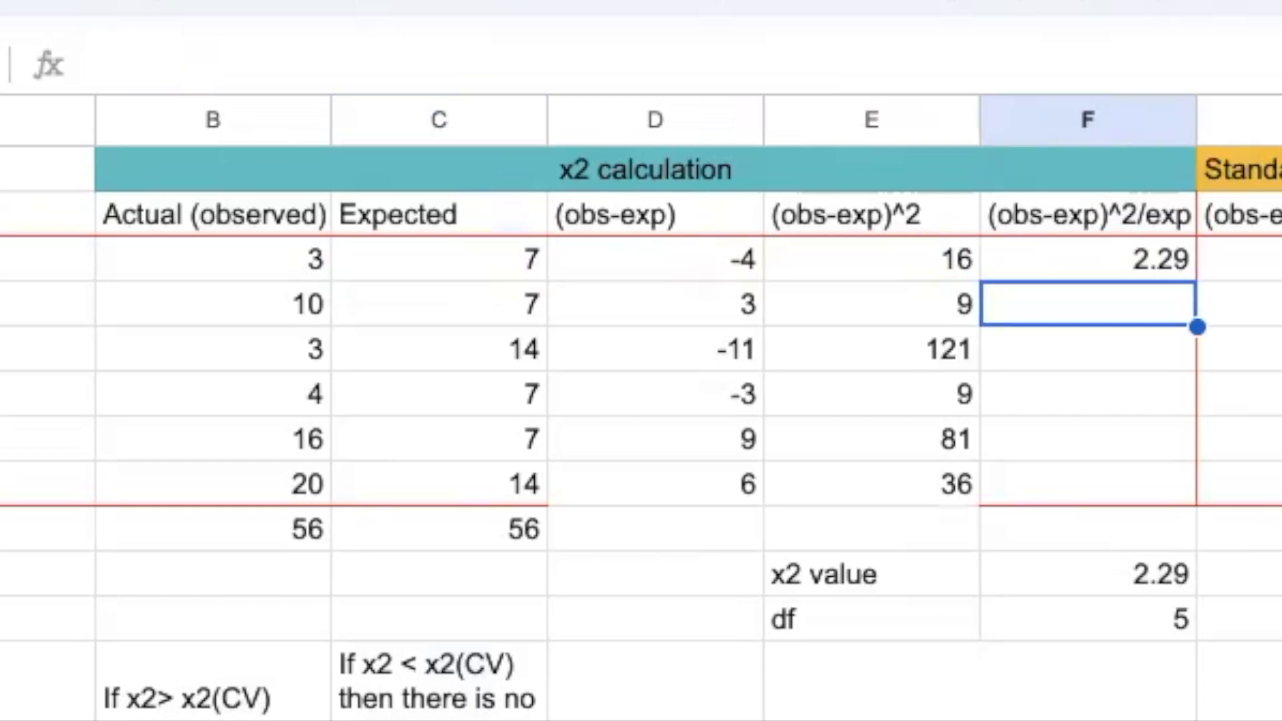
- Copy the (obs-exp)^2/exp formula from F3 into F4:F8 for the remaining colors
{"action": "left_click", "coordinate": [1119, 245]}
{"action": "key", "text": "ctrl+c"}
{"action": "left_click_drag", "start_coordinate": [1093, 302], "coordinate": [1091, 467]}
{"action": "key", "text": "ctrl+v"}
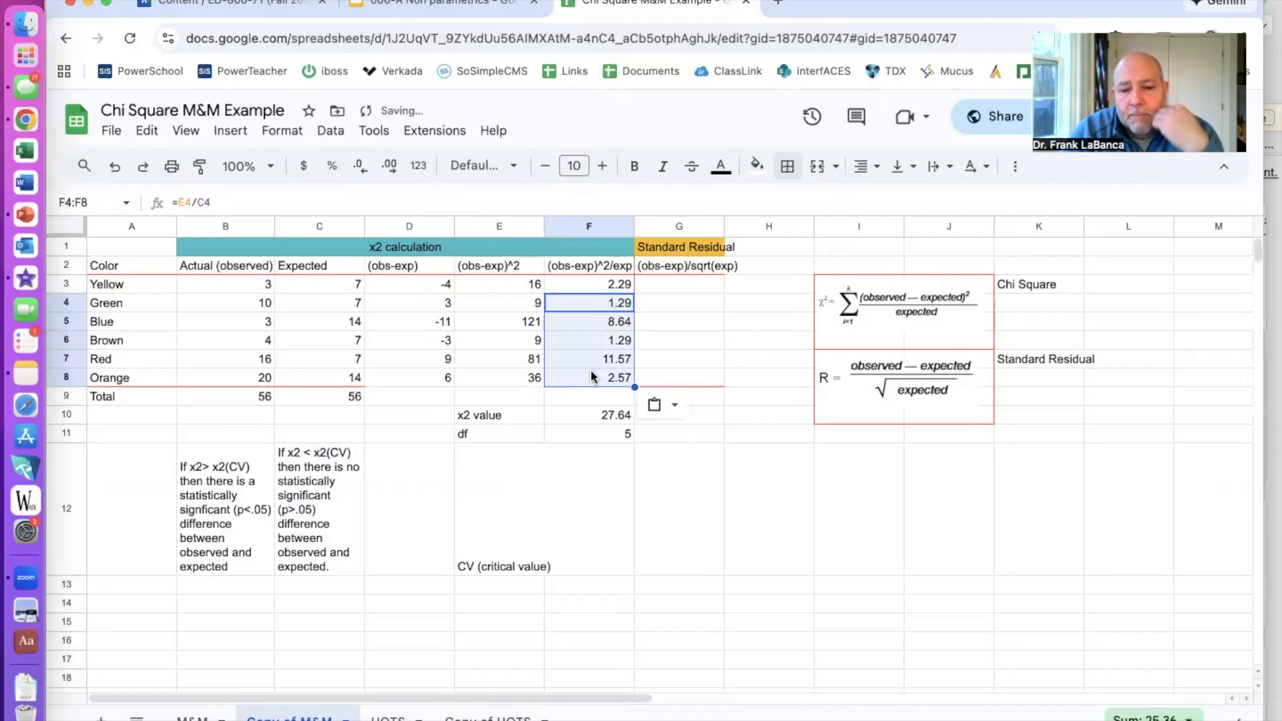